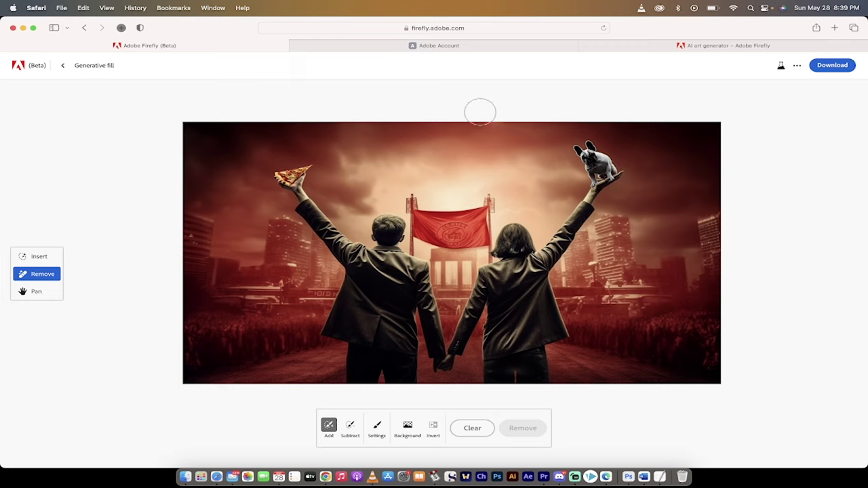
Switch to the Adobe Account tab to view the free membership and Photography plan offer
left_click(441, 46)
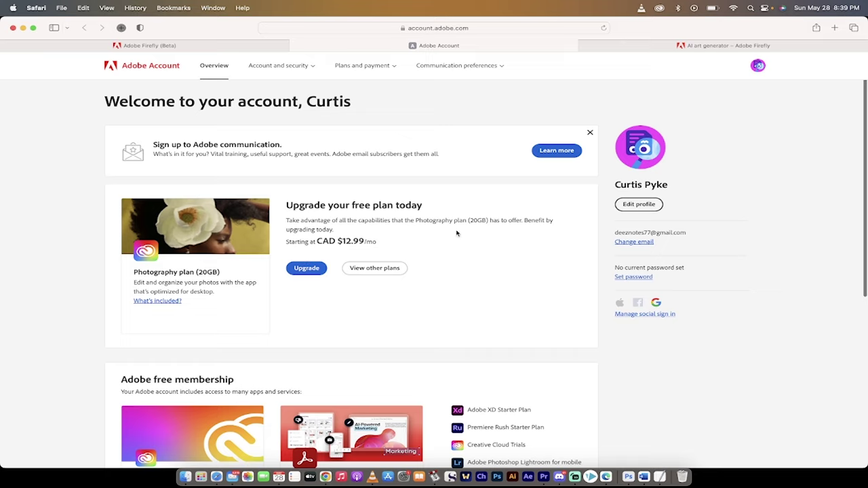
Go from the AI art generator page to the Adobe Firefly (Beta) home page
left_click(715, 47)
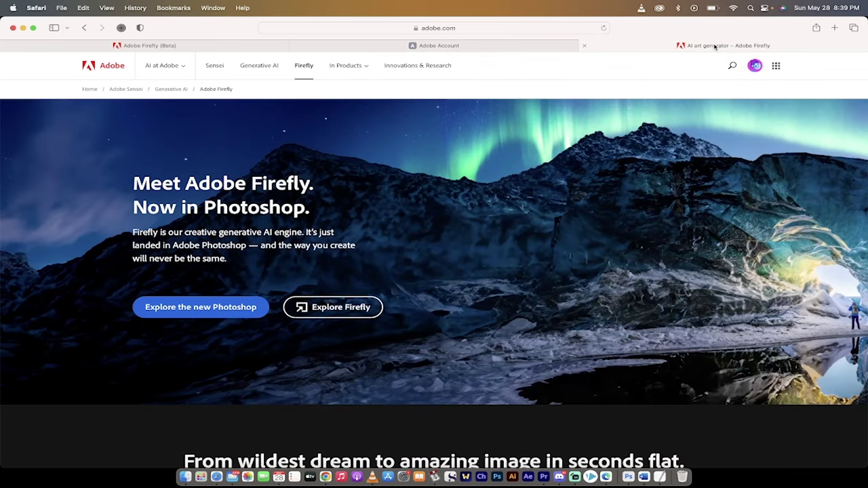
left_click(486, 30)
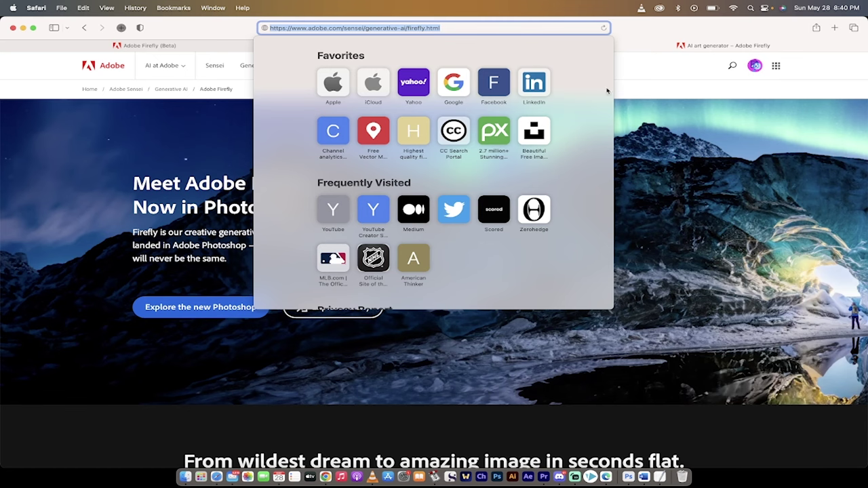
key("Escape")
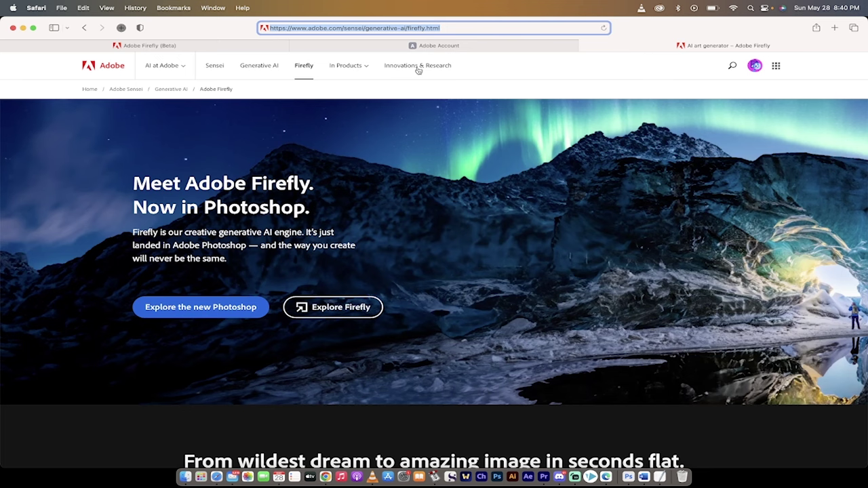
left_click(301, 68)
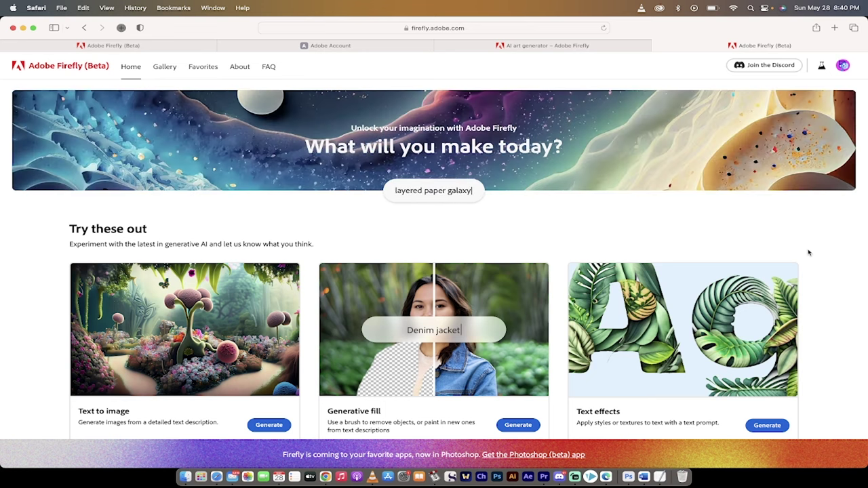
Start a new Generative fill project from the Firefly home page
scroll(830, 273, "down", 3)
scroll(830, 273, "down", 1)
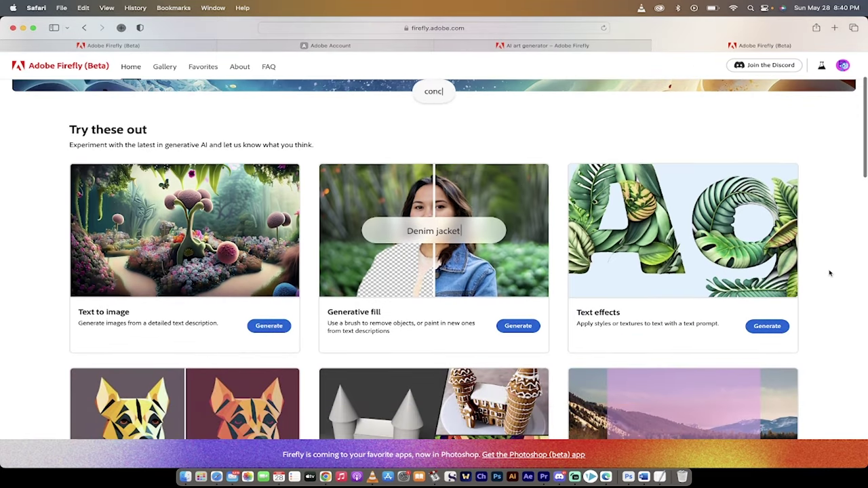
scroll(421, 188, "up", 4)
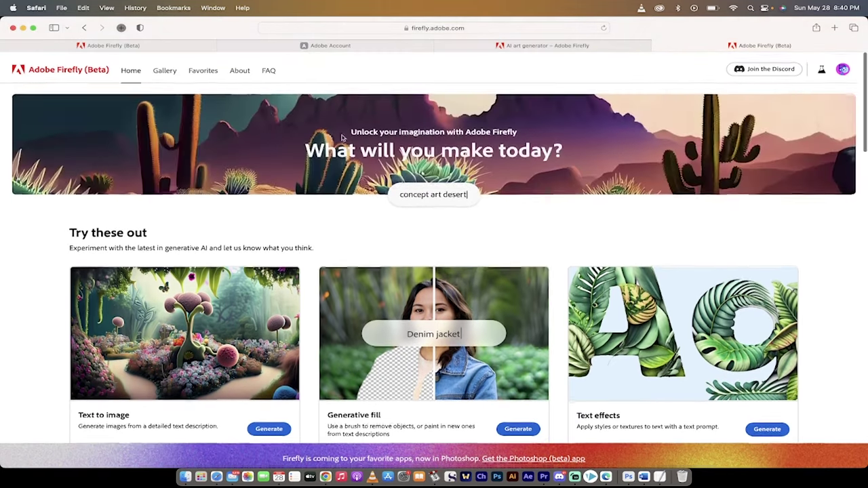
scroll(399, 341, "down", 3)
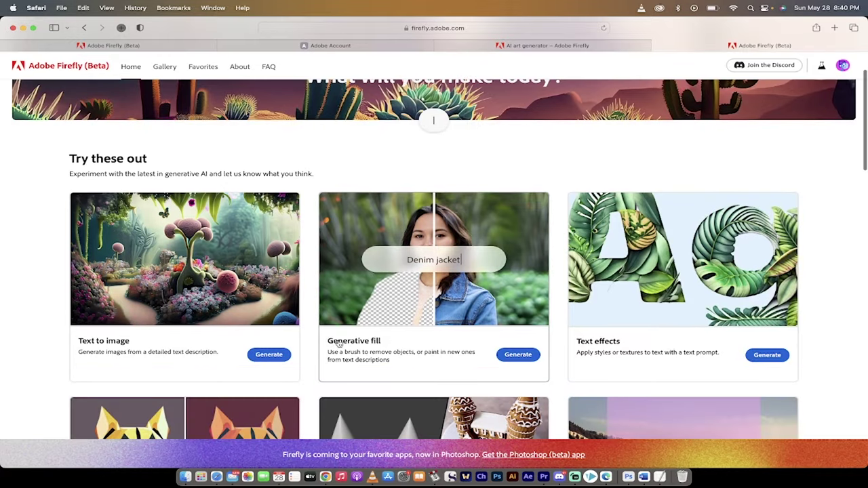
left_click(505, 355)
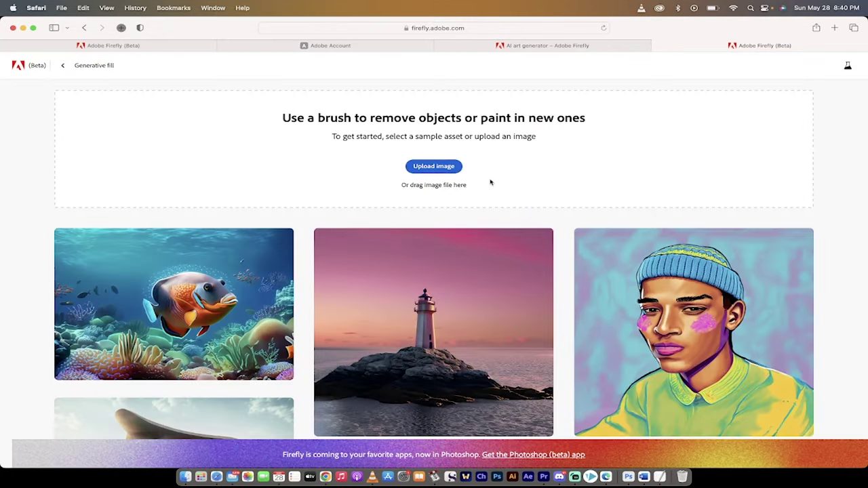
Upload the couple PNG from the Pictures folder into Generative fill
scroll(469, 356, "down", 3)
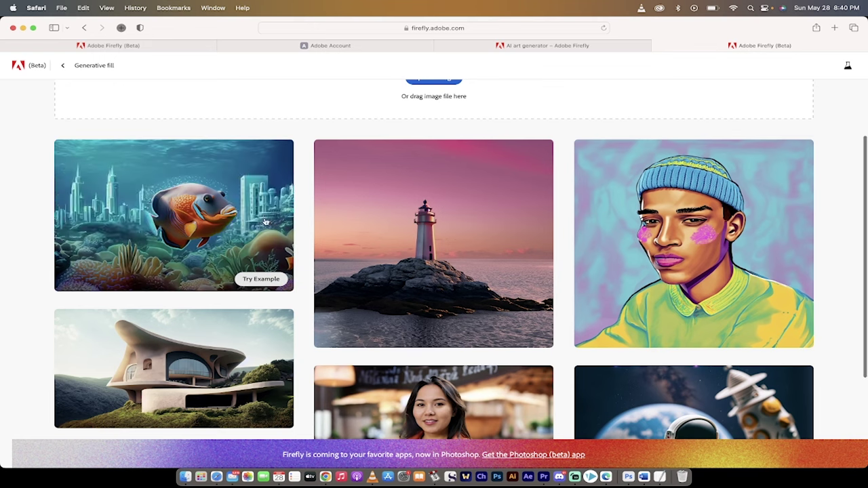
scroll(271, 217, "up", 2)
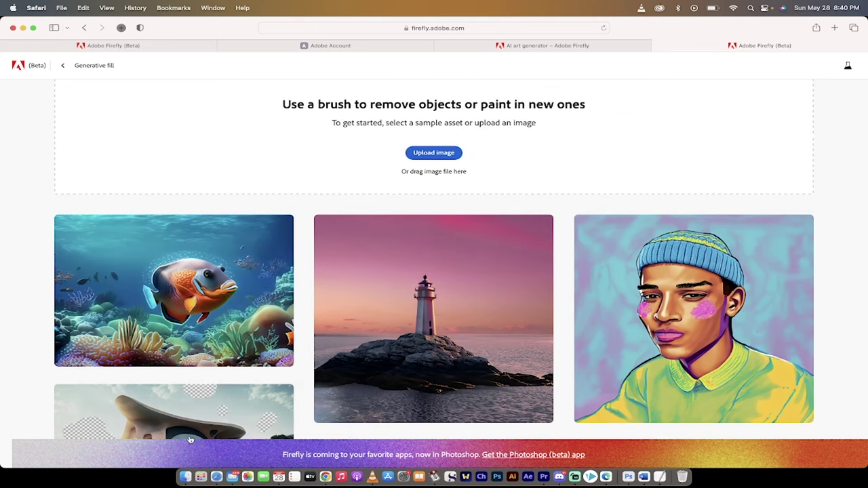
left_click(184, 478)
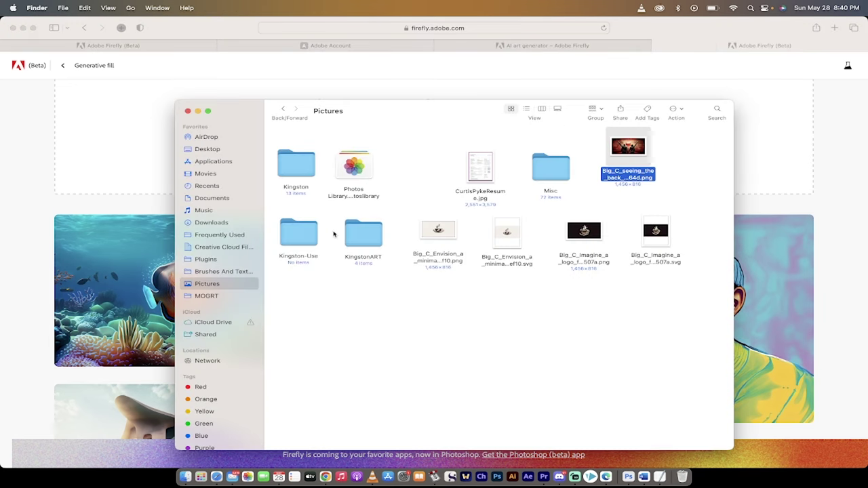
left_click_drag(624, 154, 434, 161)
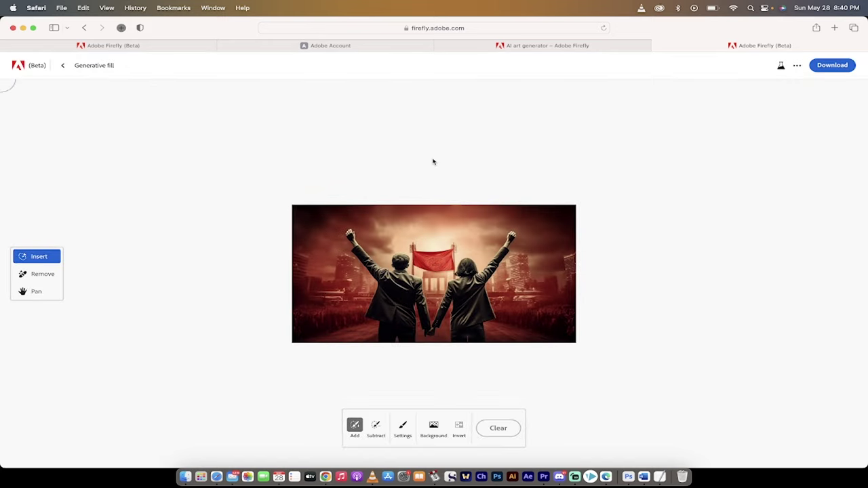
Brush a mask over the woman's raised arm from fist down to shoulder
scroll(457, 299, "up", 5)
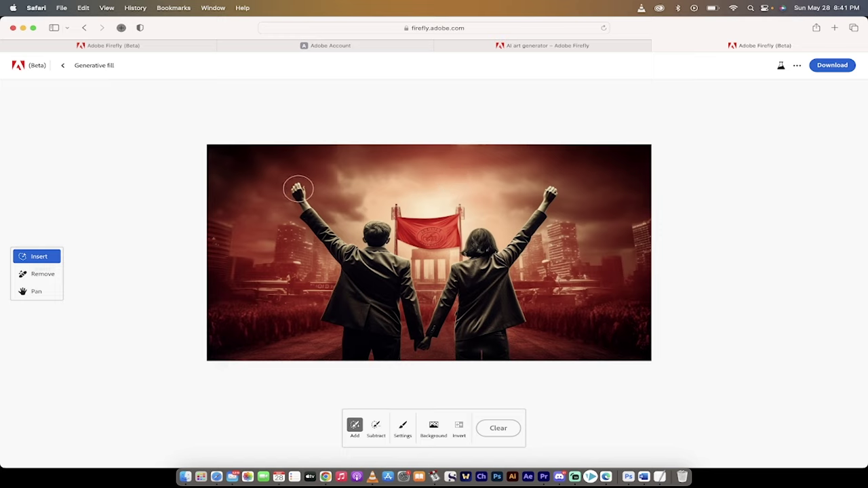
left_click(552, 191)
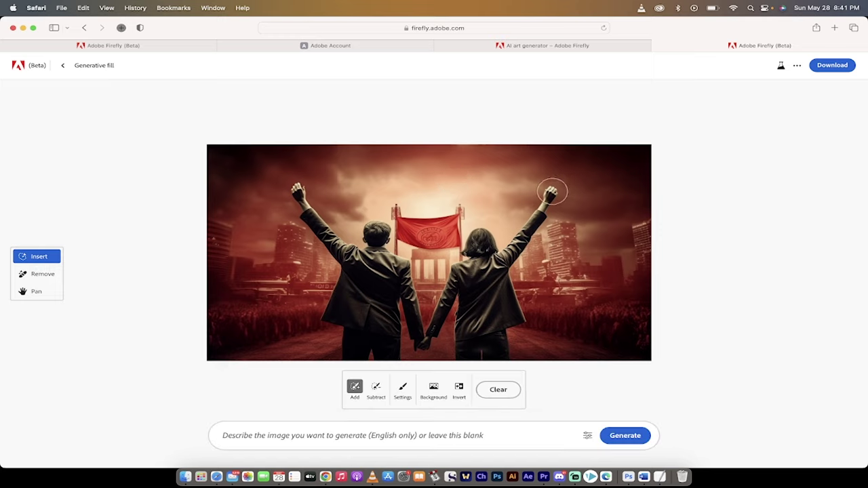
left_click_drag(552, 191, 510, 256)
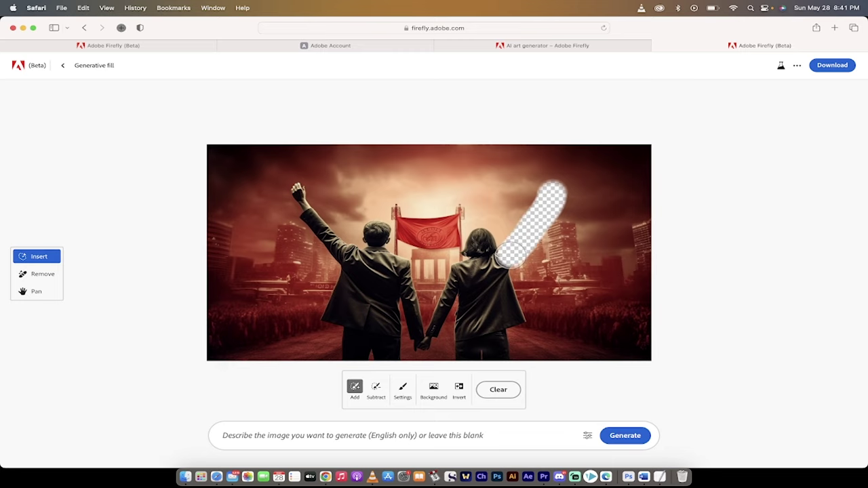
Enter the fill prompt 'a hotdog'
scroll(475, 332, "down", 3)
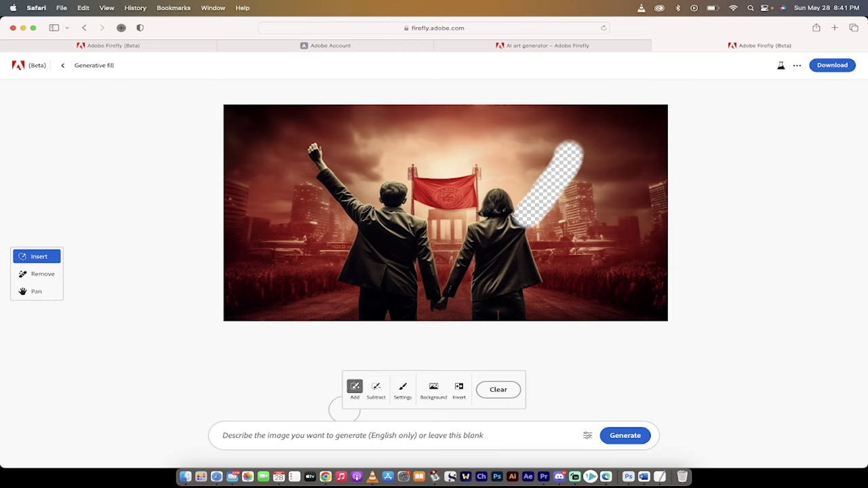
left_click(492, 439)
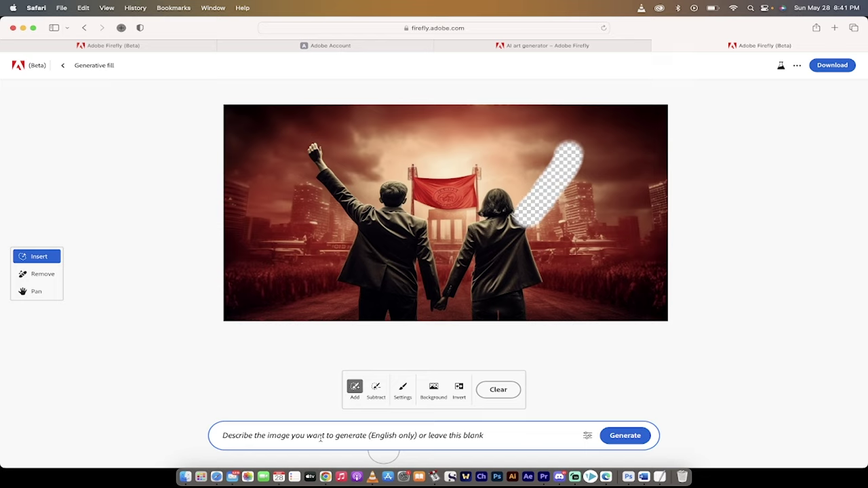
type("a ho")
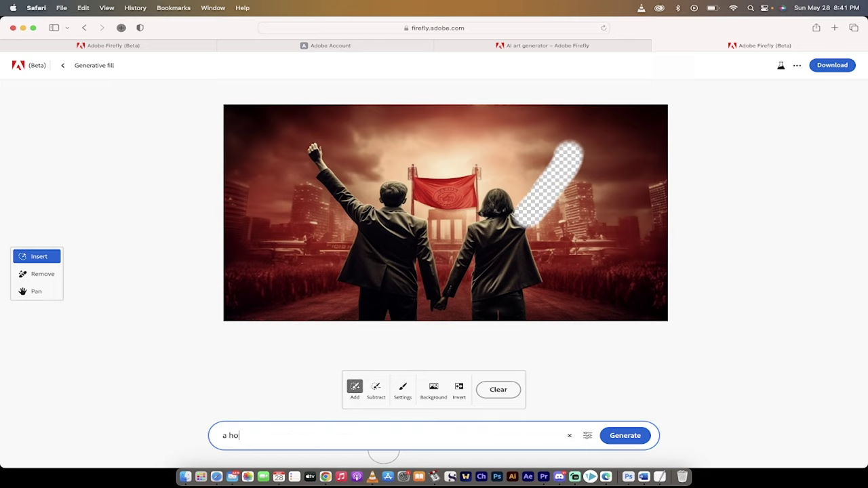
type("tdog")
Generate the hotdog fills and preview the second, third and fourth variations
left_click(617, 436)
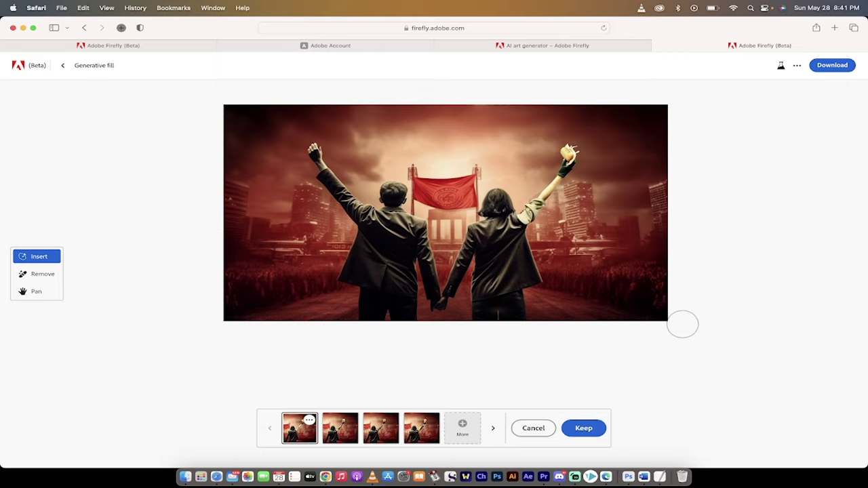
scroll(601, 164, "up", 5)
scroll(601, 164, "down", 5)
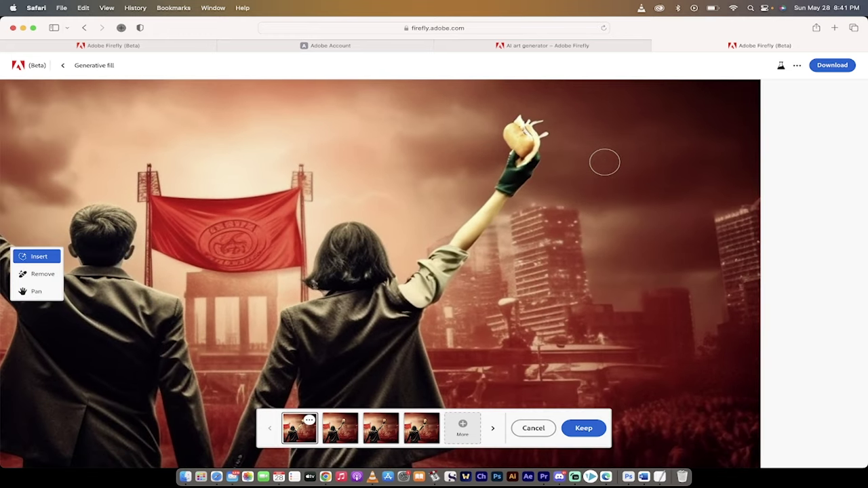
scroll(517, 175, "down", 2)
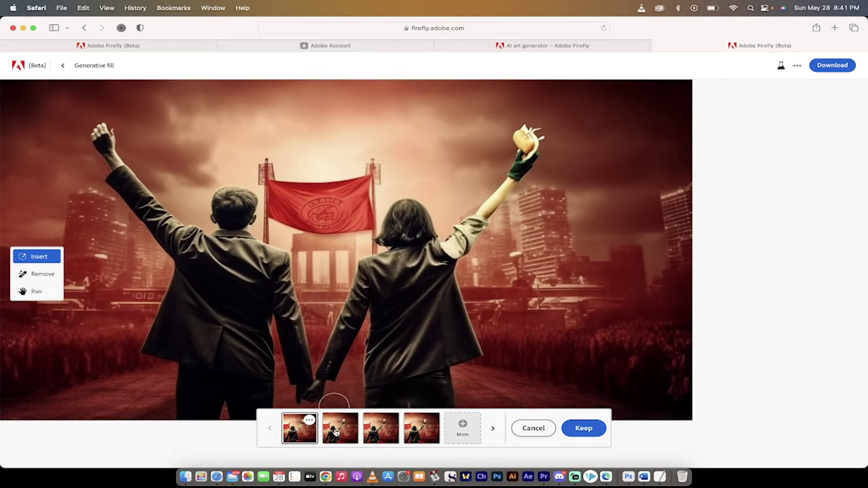
left_click(340, 438)
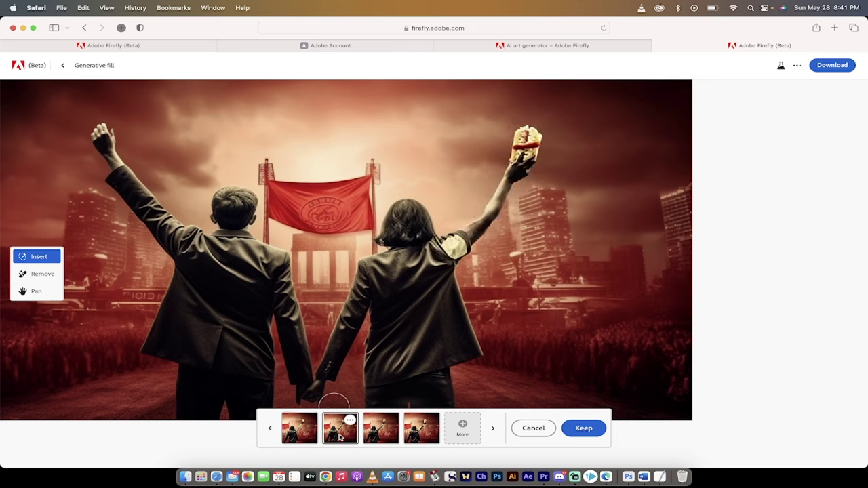
left_click(383, 436)
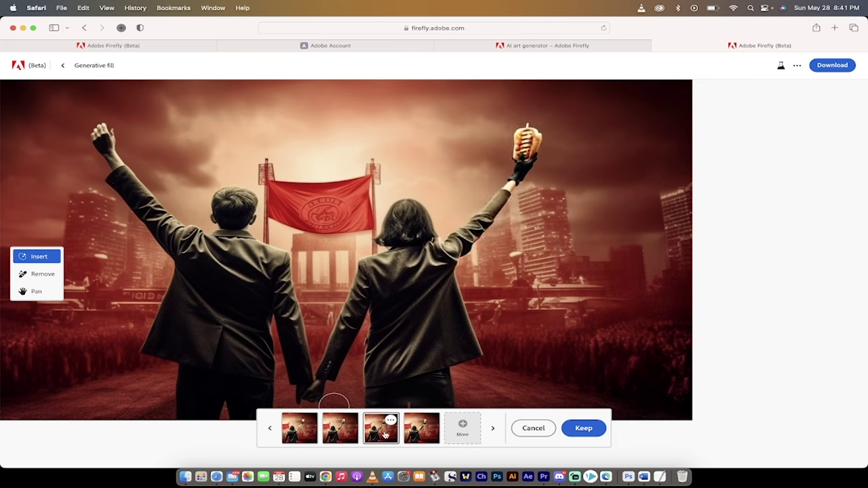
left_click(420, 435)
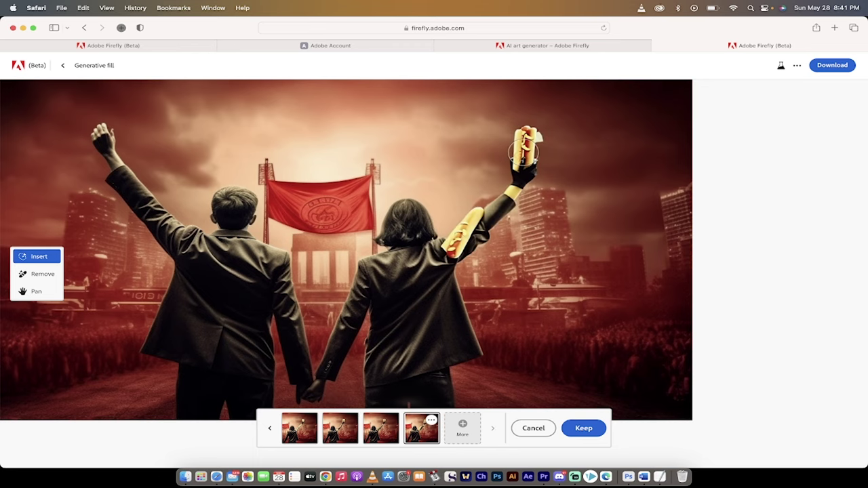
Cancel to discard all four hotdog variations
scroll(429, 282, "down", 3)
scroll(429, 281, "up", 2)
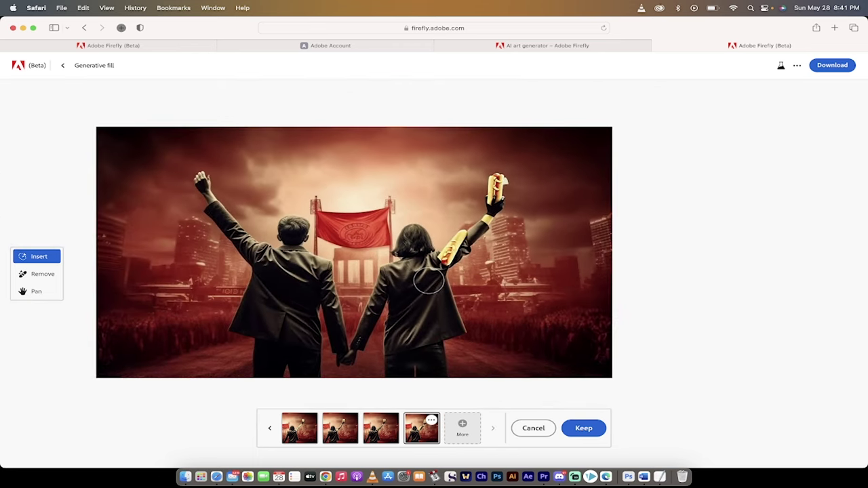
left_click(533, 428)
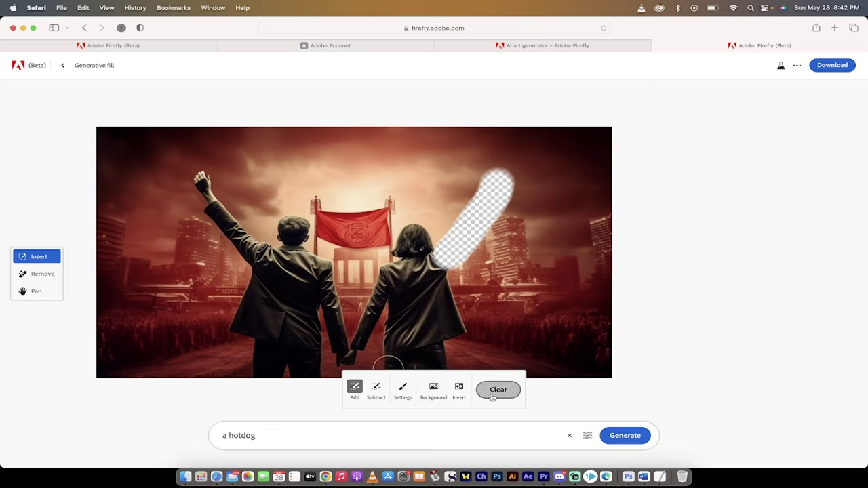
Clear the arm mask, mask the whole background, and replace the prompt with 'in a forest'
left_click(499, 390)
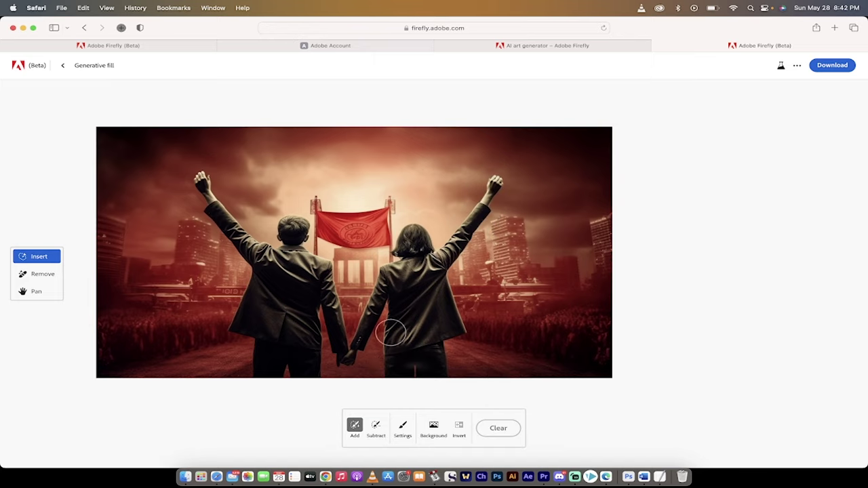
left_click(436, 429)
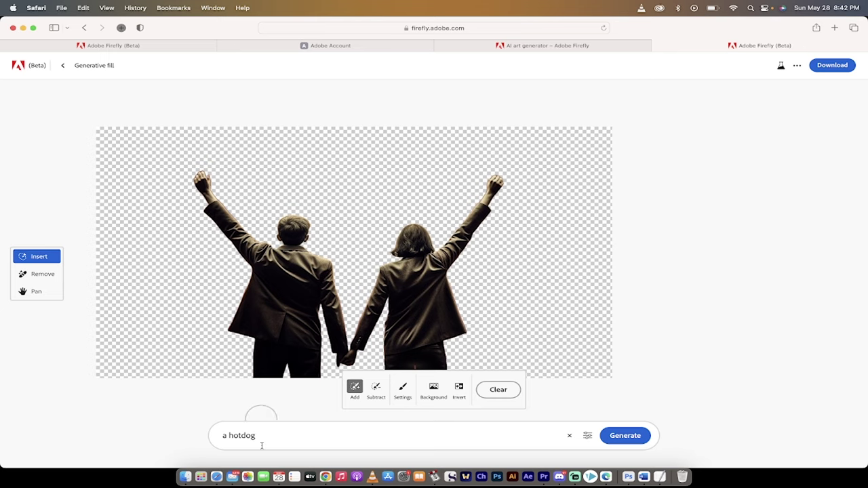
left_click_drag(262, 438, 205, 436)
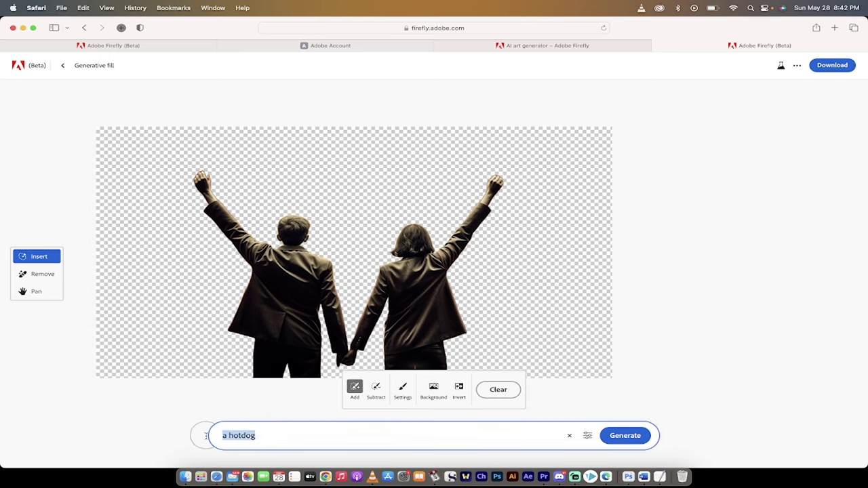
type("in a fores")
Generate forest backgrounds and preview variations two to four, ending on the brighter fourth
left_click(624, 437)
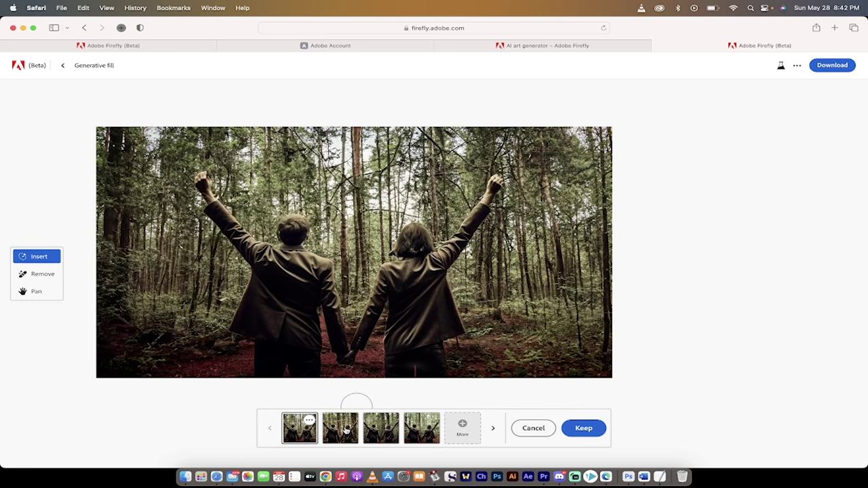
left_click(346, 431)
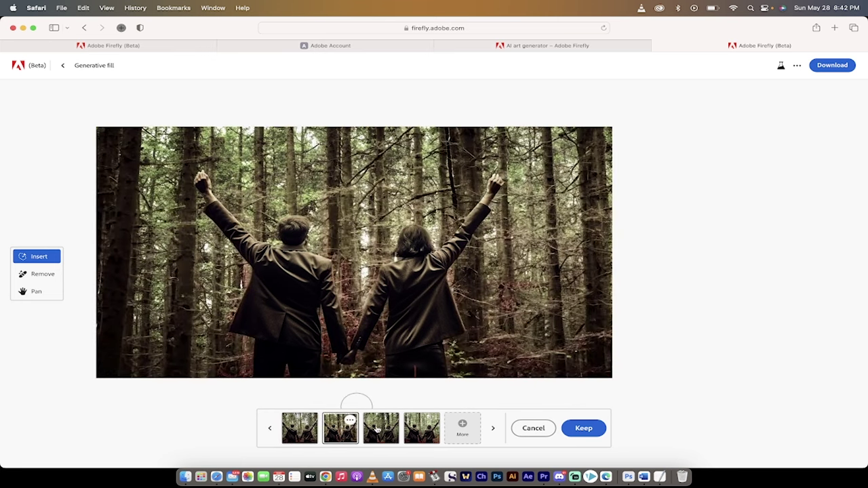
left_click(379, 430)
left_click(422, 428)
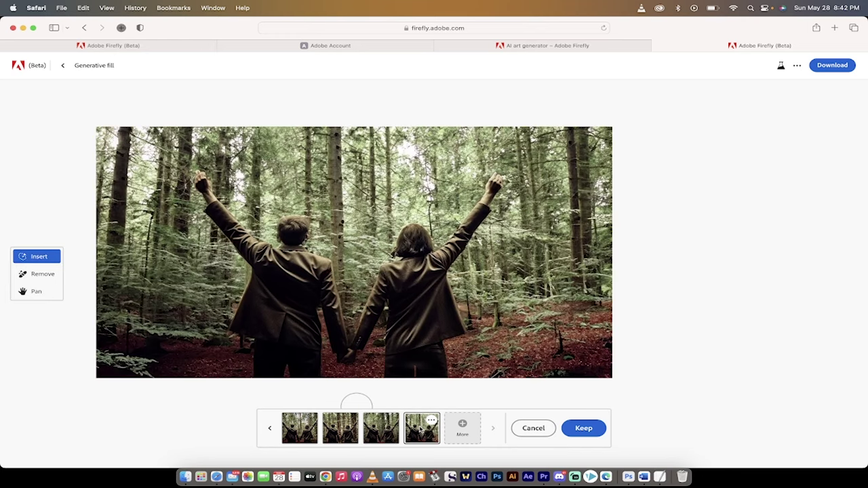